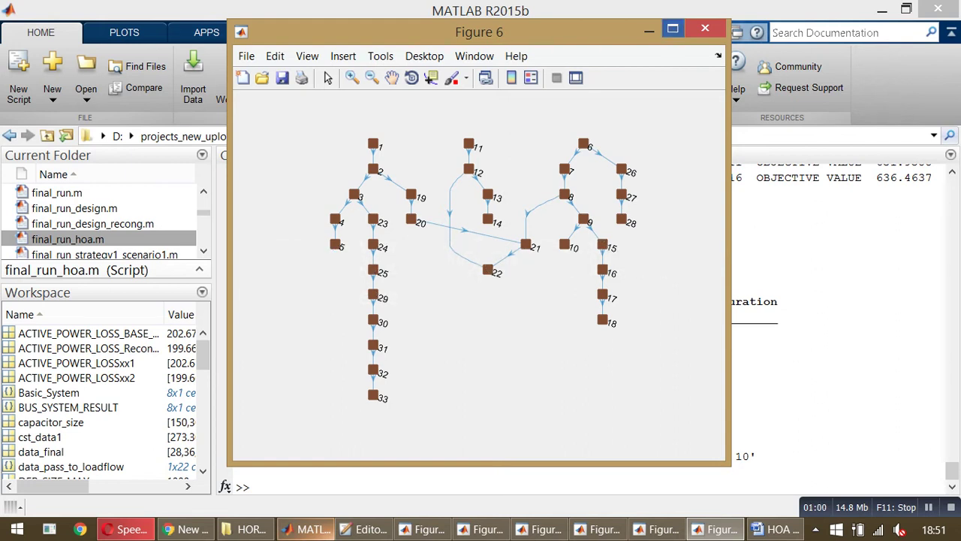
Review the reconfigured network diagram, power loss chart, VSI profile, voltage profile and convergence graph, enlarging the figures for inspection.
{"action": "key", "text": "super+Up"}
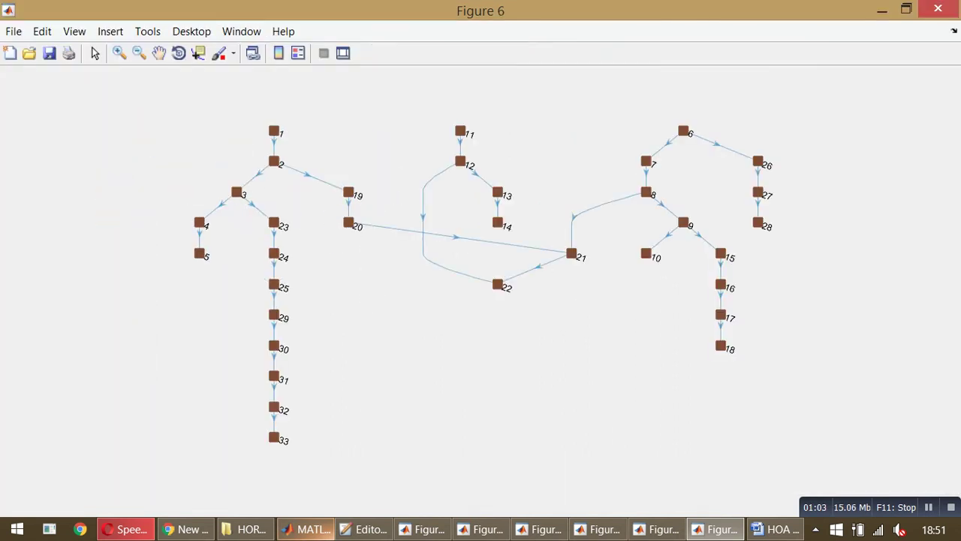
{"action": "key", "text": "alt+Tab"}
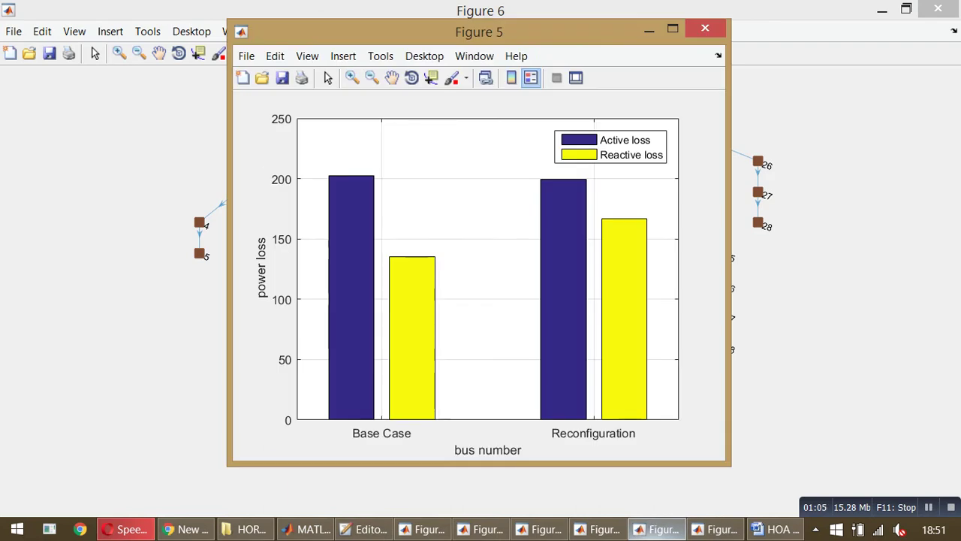
{"action": "key", "text": "super+Up"}
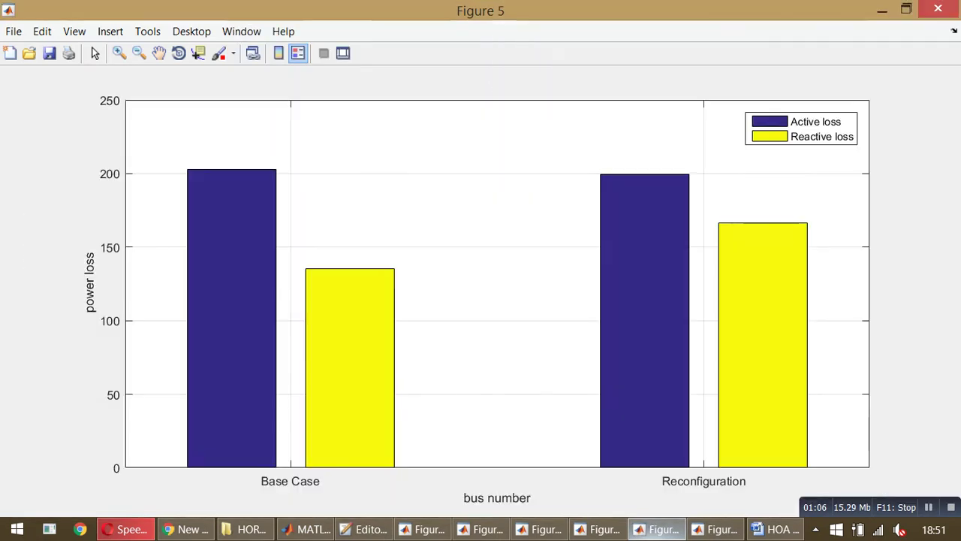
{"action": "key", "text": "alt+Tab"}
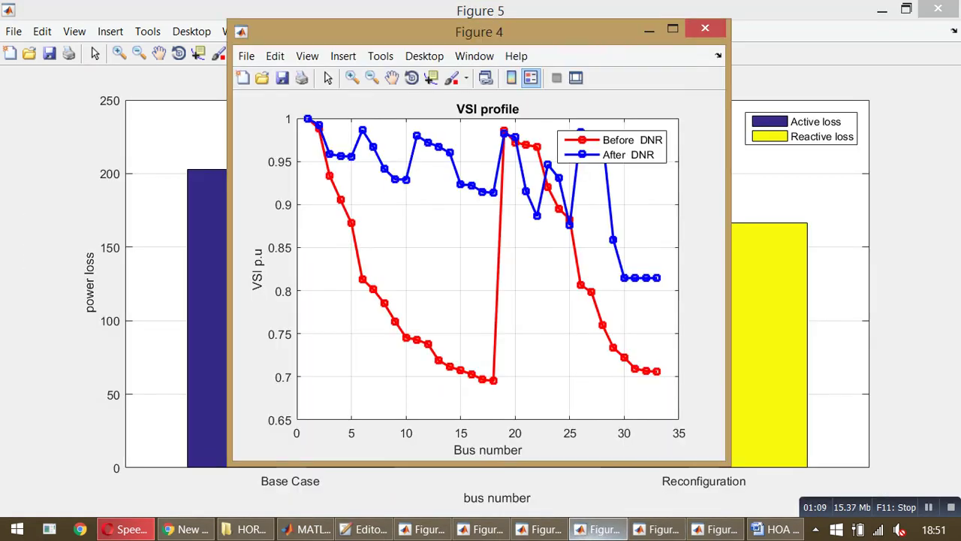
{"action": "key", "text": "super+Up"}
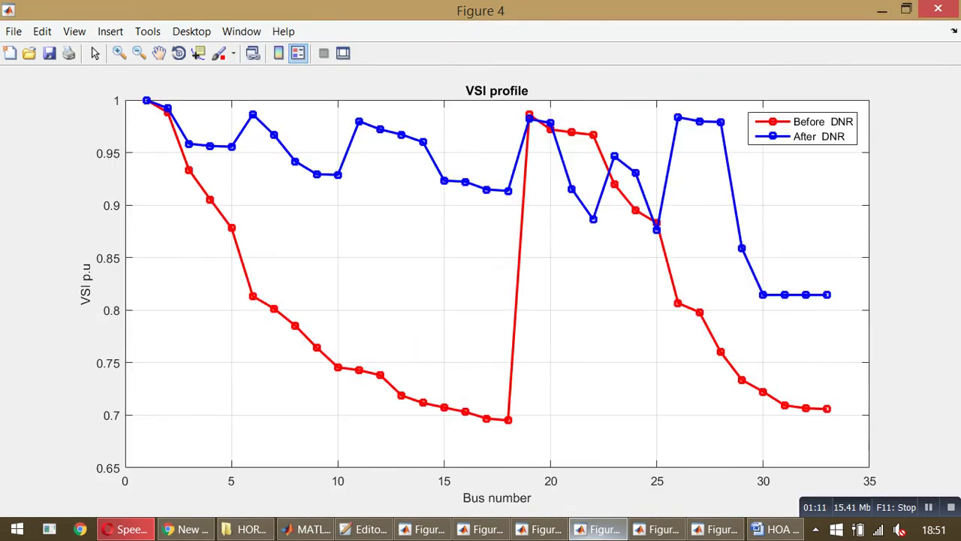
{"action": "key", "text": "alt+Tab"}
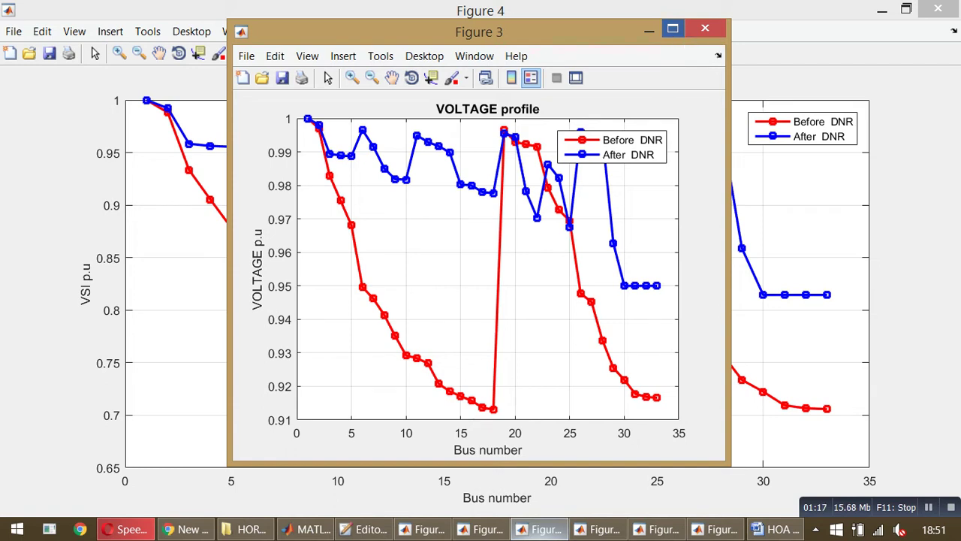
{"action": "key", "text": "super+Up"}
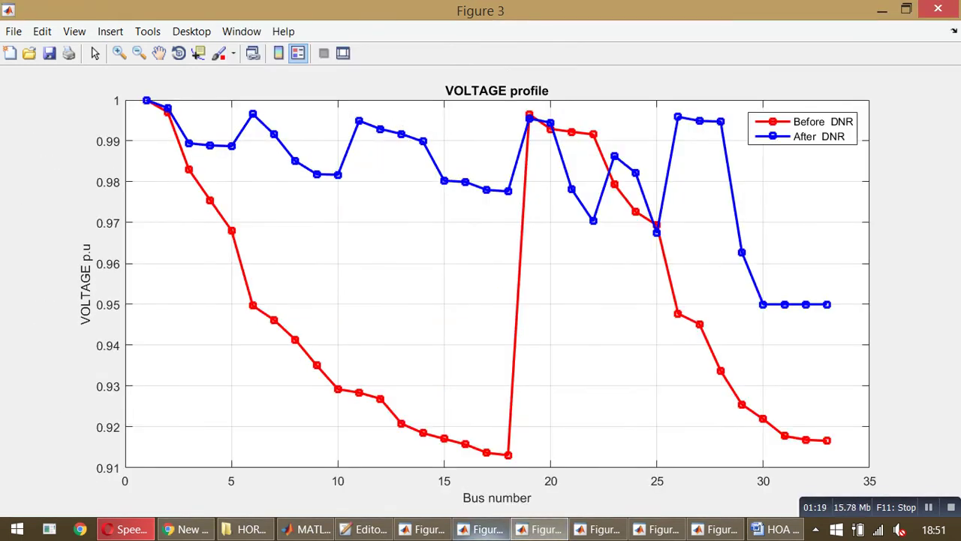
{"action": "left_click", "coordinate": [484, 530]}
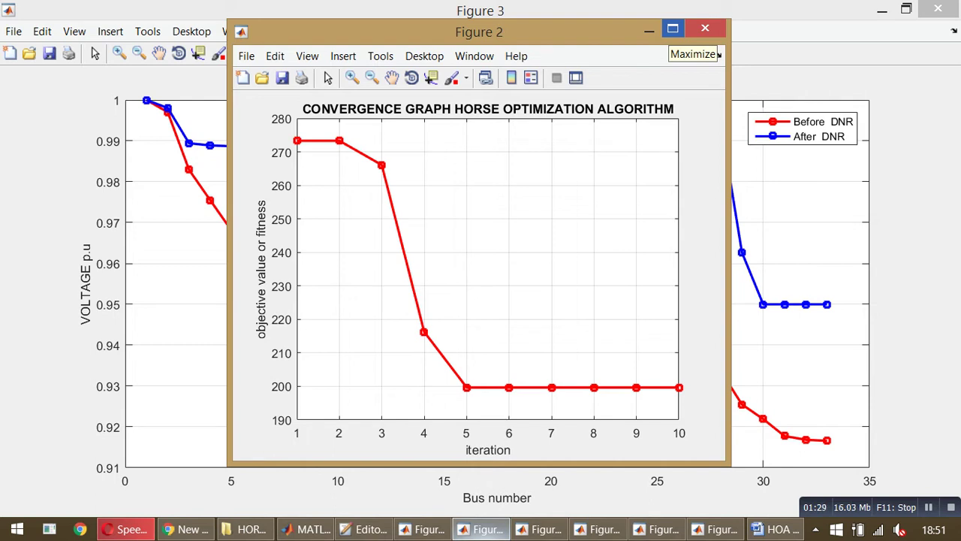
Compare the base network diagram in Figure 1 with the reconfigured network diagram in Figure 6.
{"action": "key", "text": "alt+Tab"}
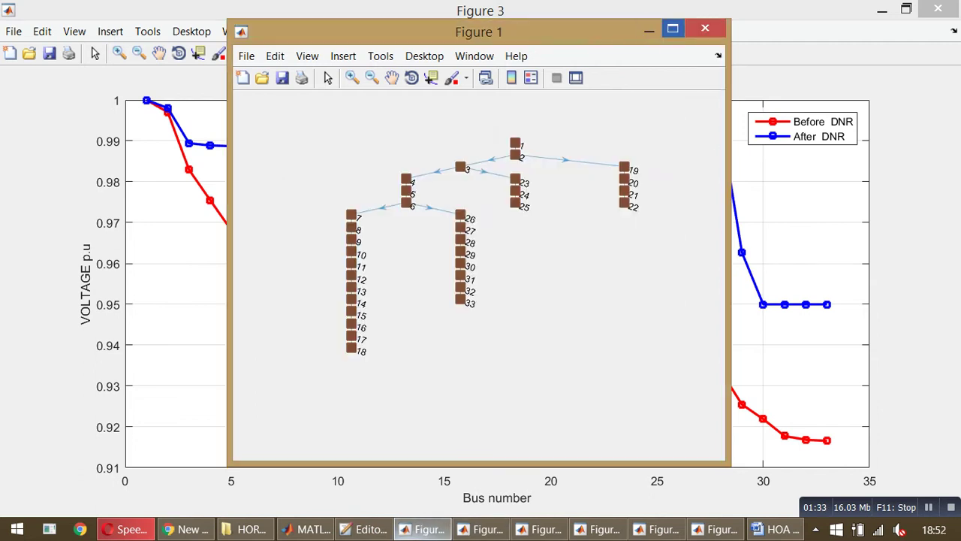
{"action": "left_click", "coordinate": [673, 30]}
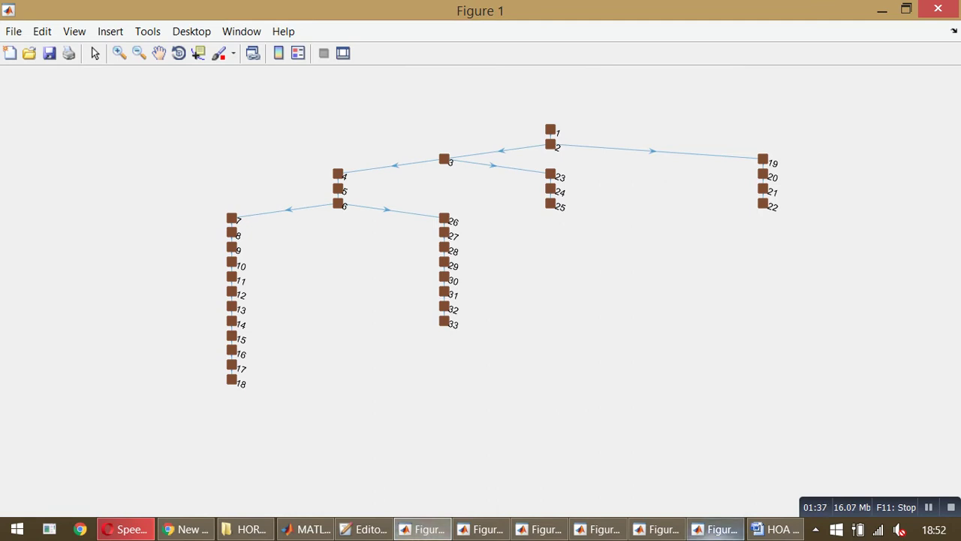
{"action": "left_click", "coordinate": [715, 529]}
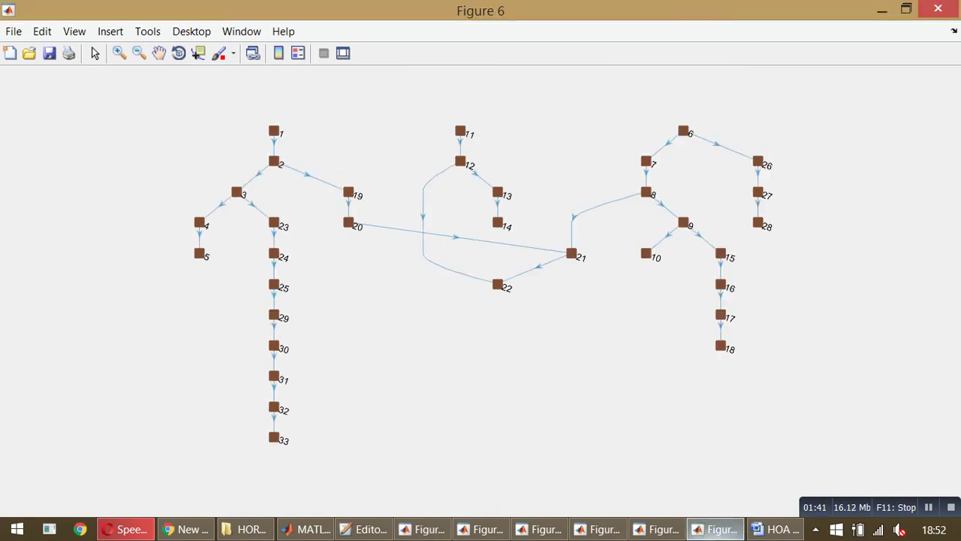
{"action": "key", "text": "alt+Tab"}
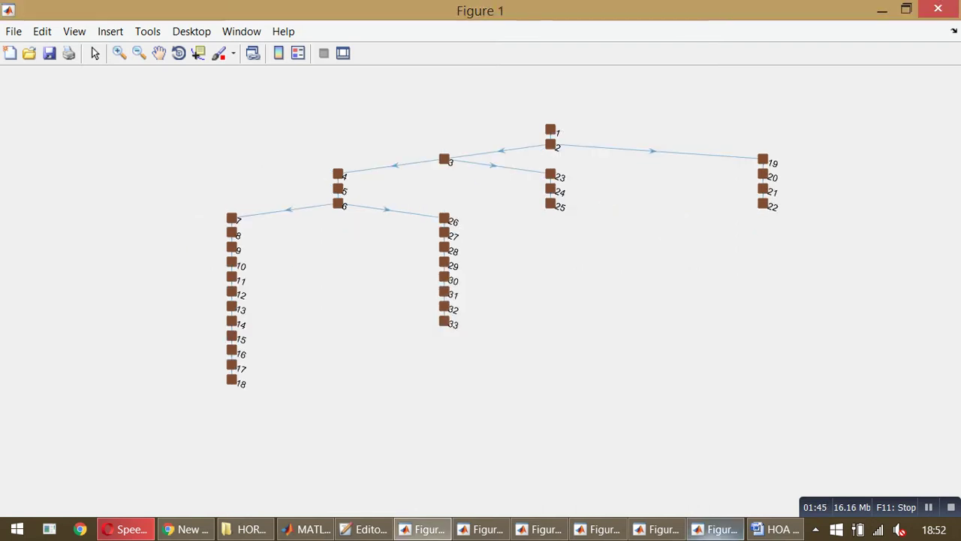
{"action": "key", "text": "alt+Tab"}
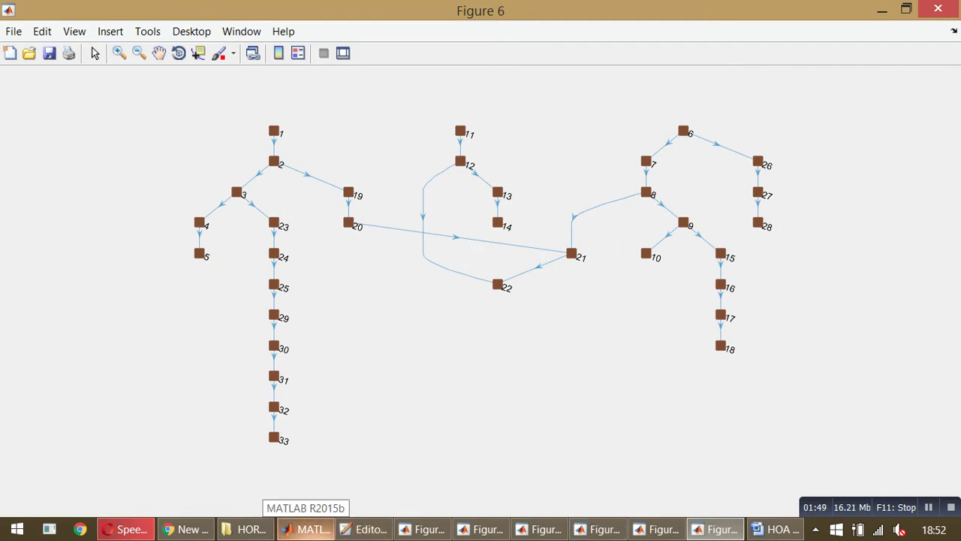
Examine the reconfiguration result table and the iteration log of tie switches and objective values in the Command Window.
{"action": "left_click", "coordinate": [308, 529]}
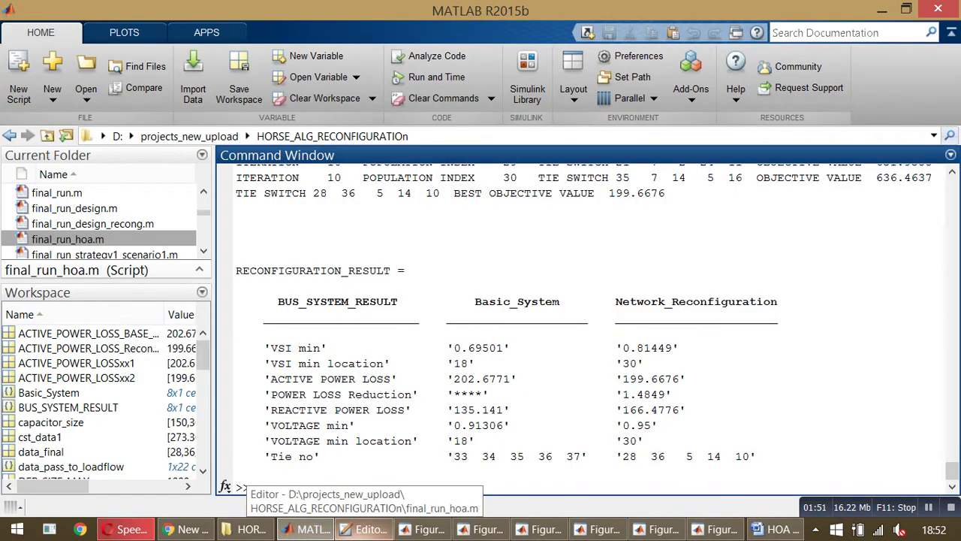
{"action": "scroll", "coordinate": [586, 323], "scroll_direction": "up", "scroll_amount": 20}
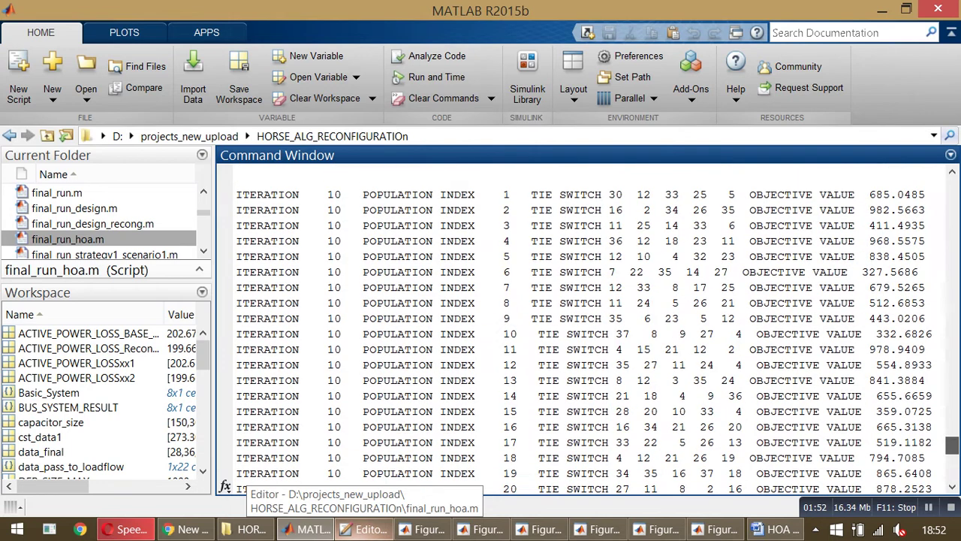
{"action": "scroll", "coordinate": [586, 323], "scroll_direction": "up", "scroll_amount": 20}
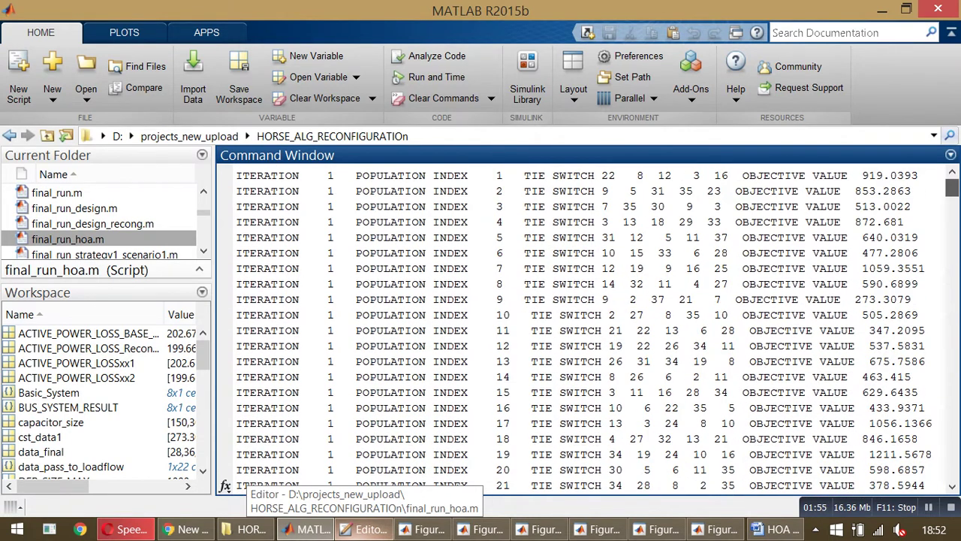
{"action": "scroll", "coordinate": [586, 323], "scroll_direction": "down", "scroll_amount": 20}
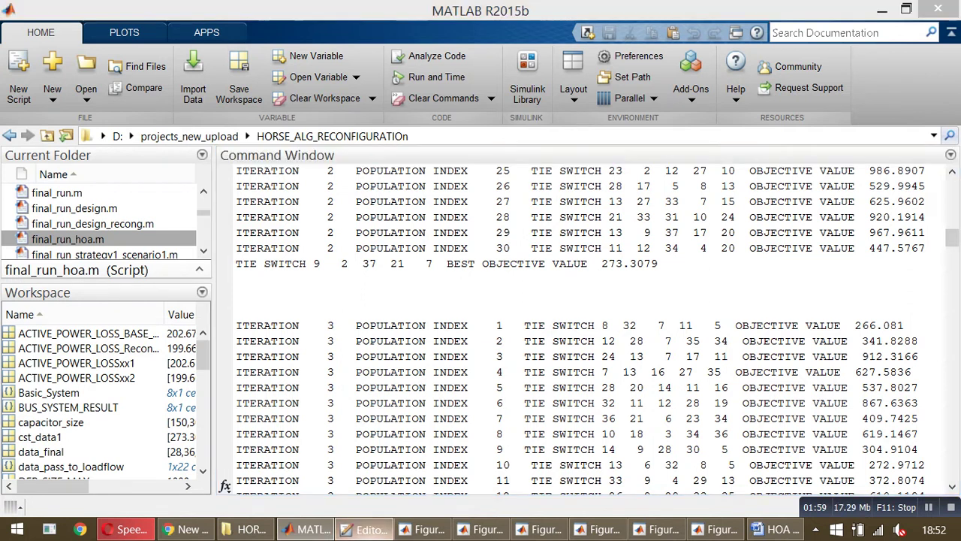
Set no_of_iter to 100 in final_run_hoa.m, edit the no_of_int_pop value, and rerun the script.
{"action": "left_click", "coordinate": [365, 529]}
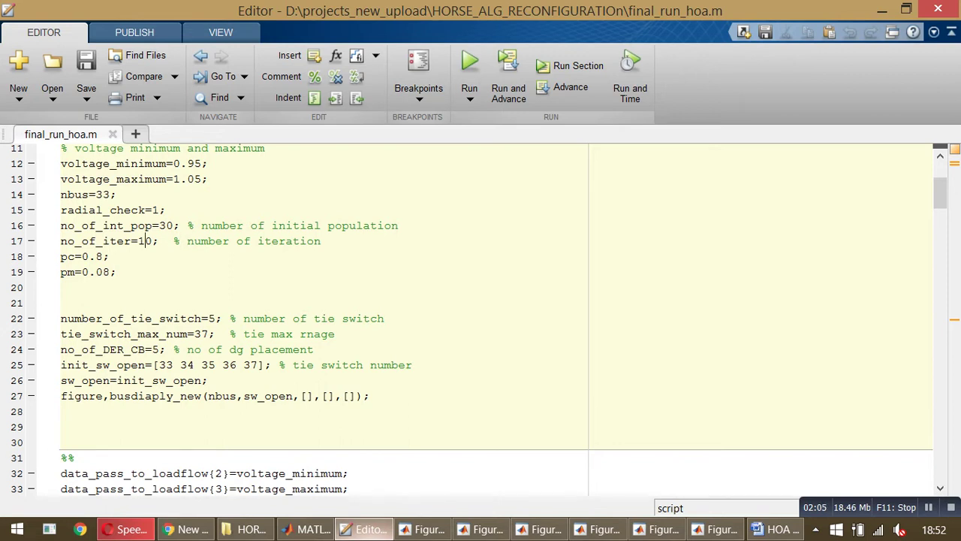
{"action": "key", "text": "BackSpace"}
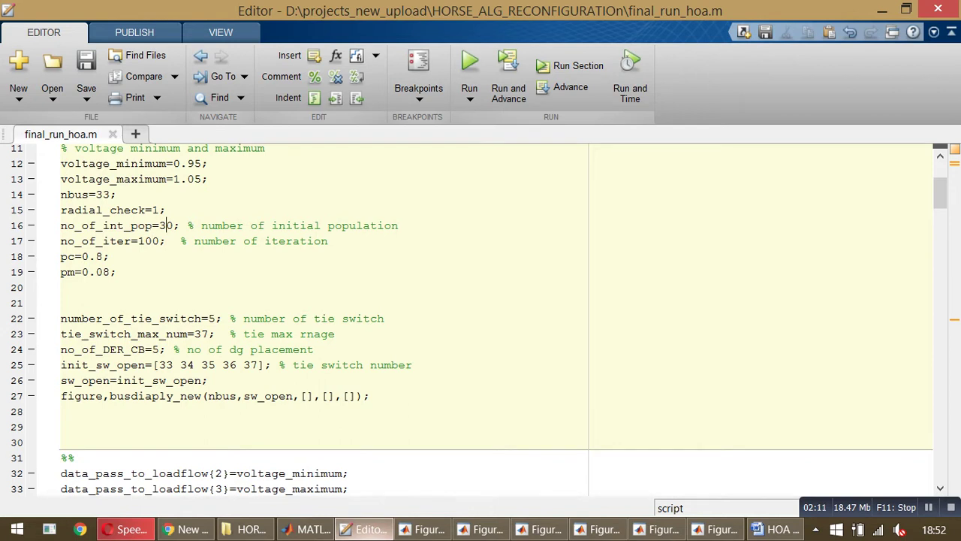
{"action": "key", "text": "BackSpace"}
{"action": "left_click", "coordinate": [307, 529]}
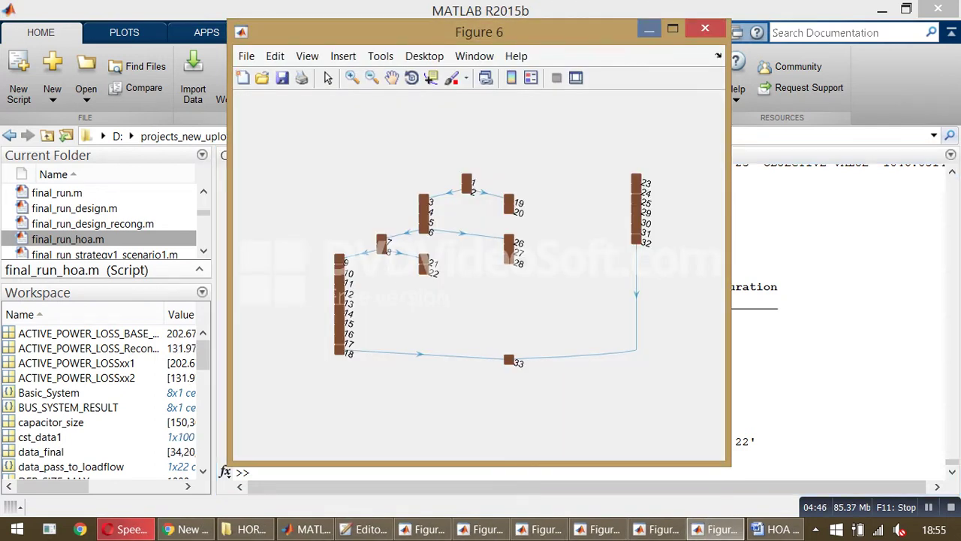
Enlarge and review the rerun's reconfigured network diagram, power loss chart, VSI profile, voltage profile and convergence graph.
{"action": "key", "text": "super+Up"}
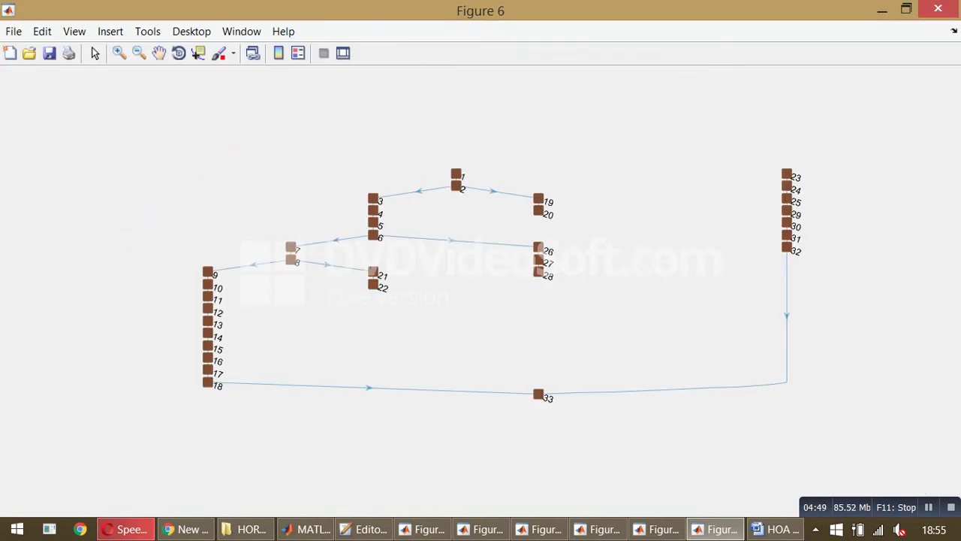
{"action": "key", "text": "alt+Tab"}
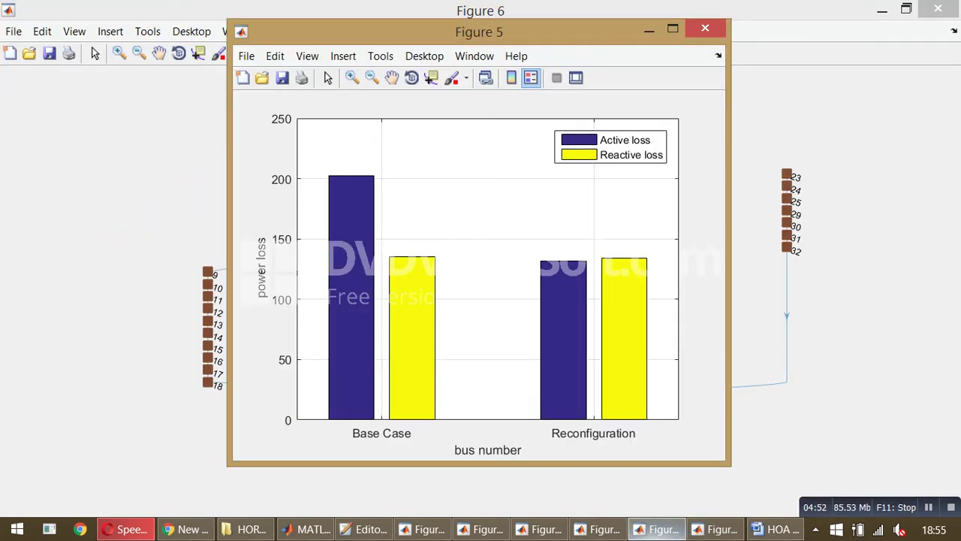
{"action": "key", "text": "super+Up"}
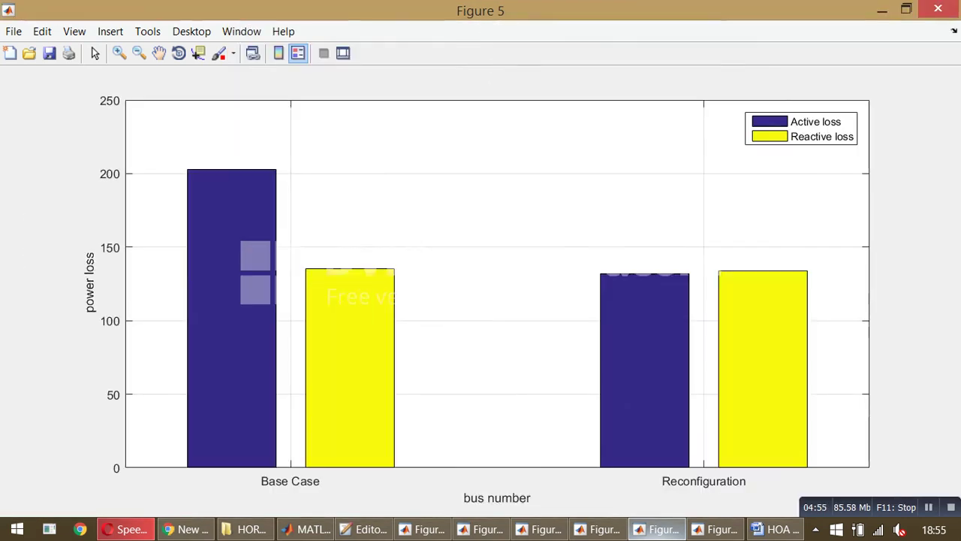
{"action": "key", "text": "alt+Tab"}
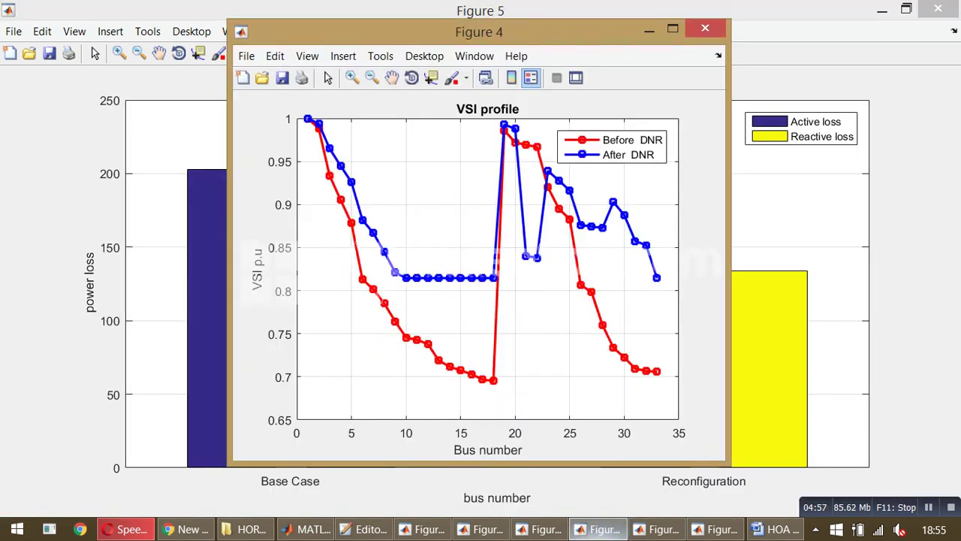
{"action": "key", "text": "super+Up"}
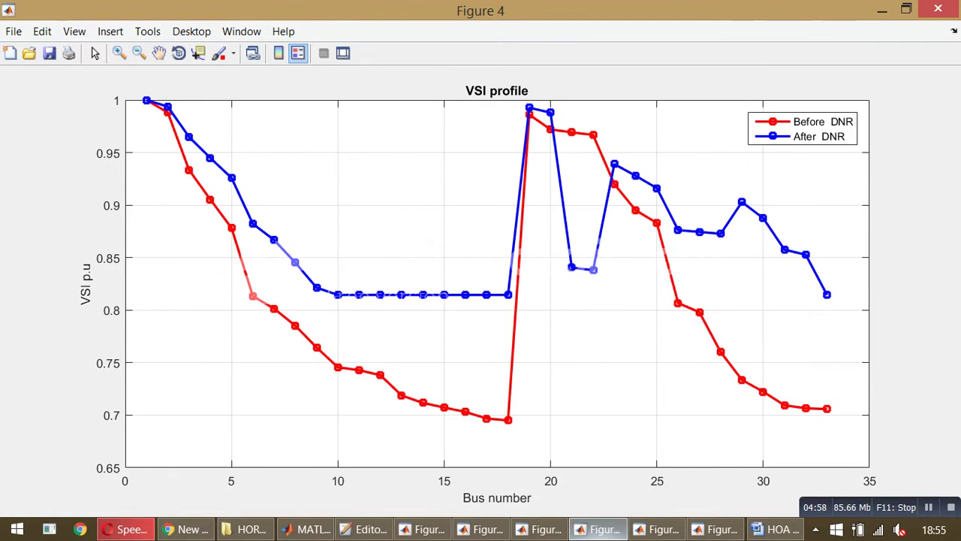
{"action": "key", "text": "alt+Tab"}
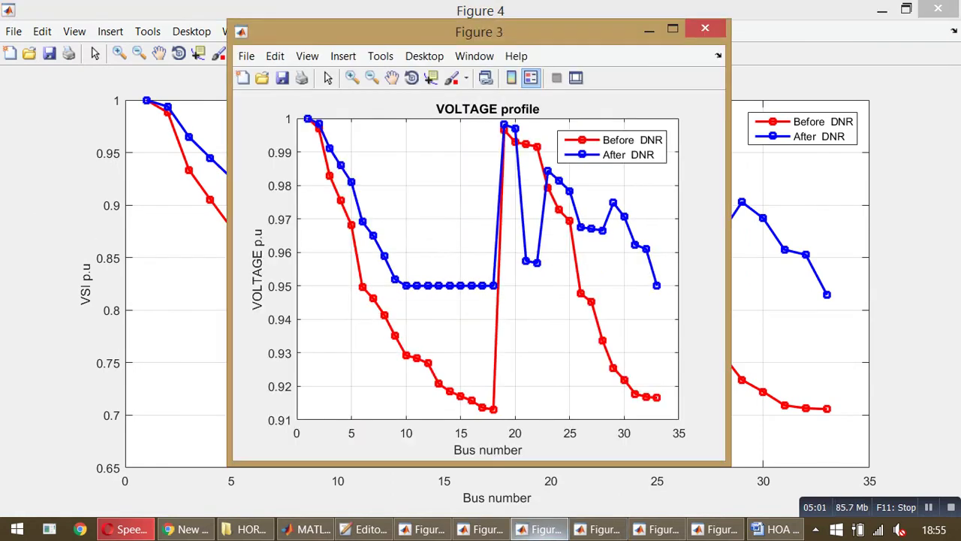
{"action": "key", "text": "super+Up"}
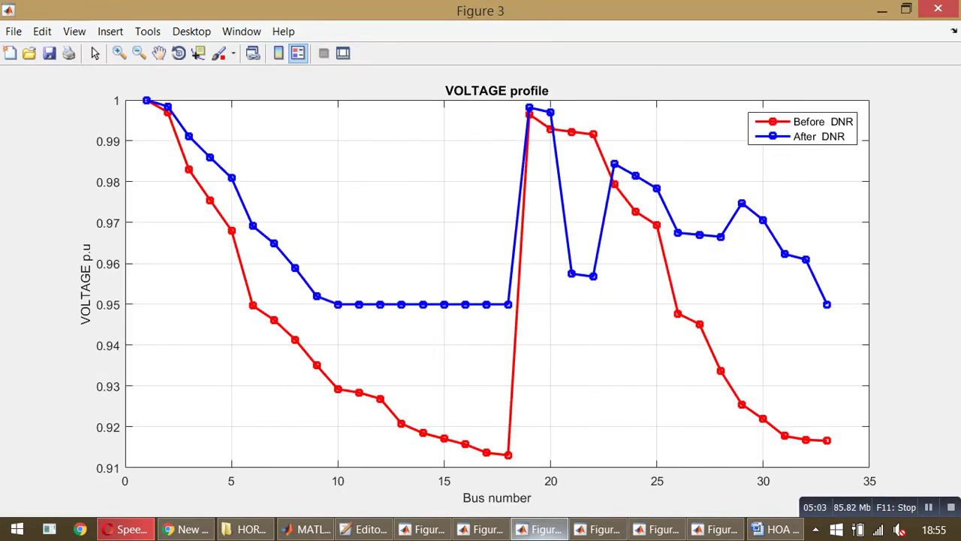
{"action": "key", "text": "alt+Tab"}
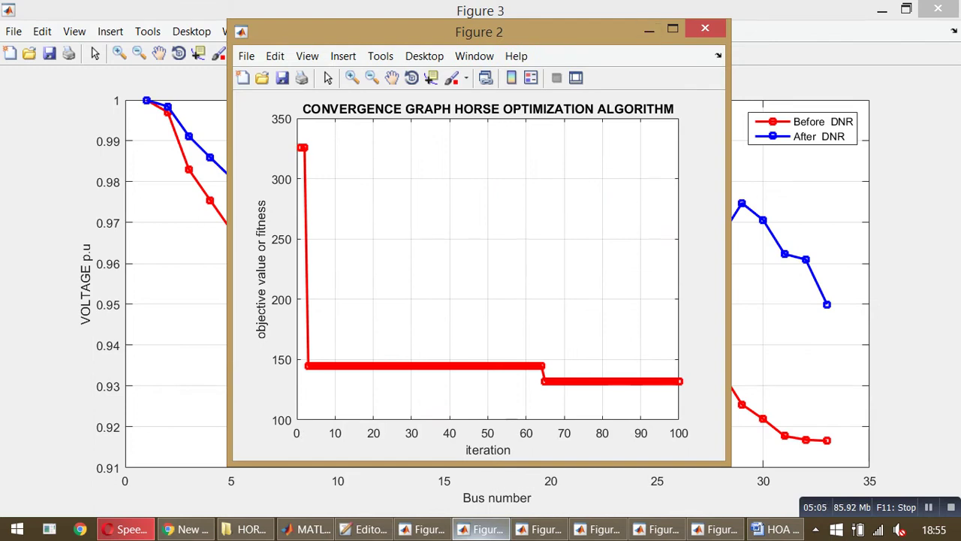
{"action": "key", "text": "super+Up"}
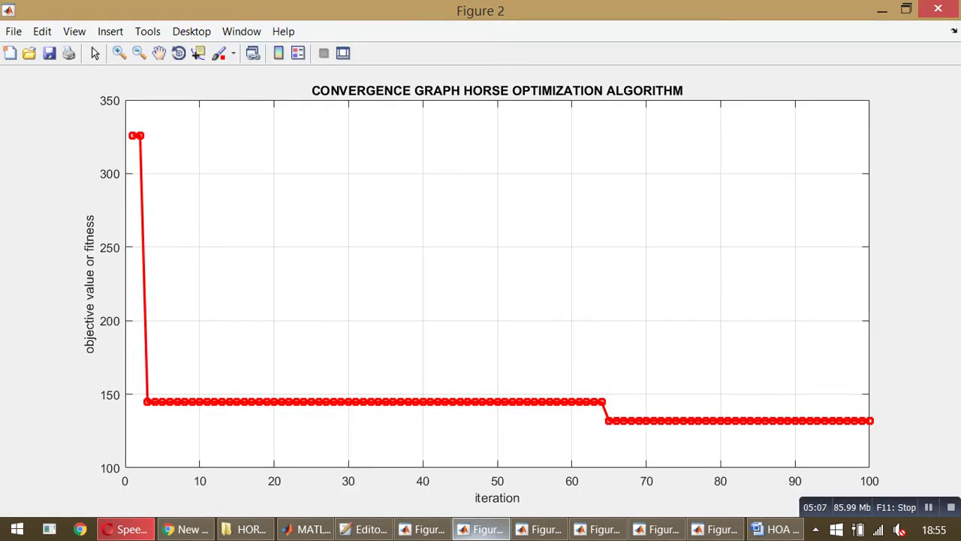
Enlarge the base network diagram and revisit the voltage profile, VSI profile and reconfigured network diagram for comparison.
{"action": "key", "text": "alt+Tab"}
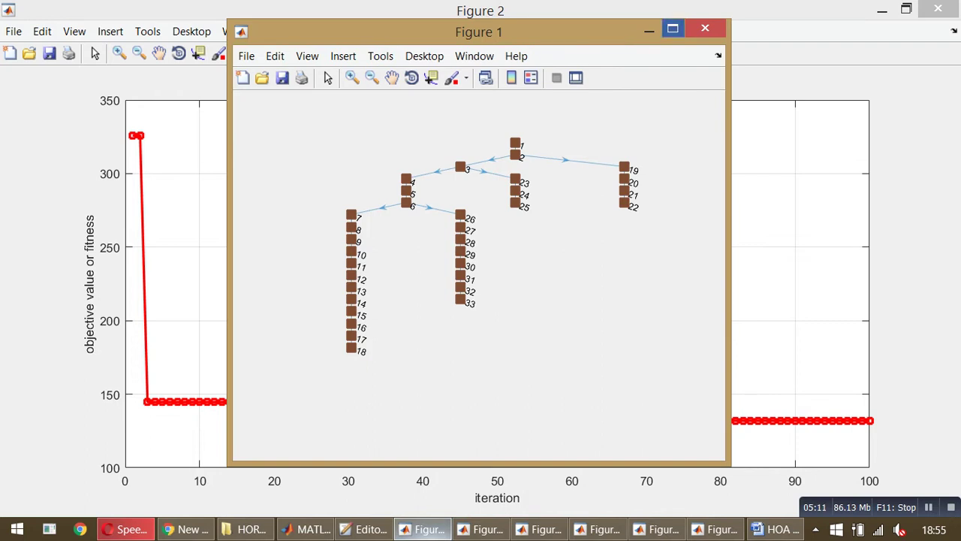
{"action": "key", "text": "super+Up"}
{"action": "key", "text": "alt+Tab"}
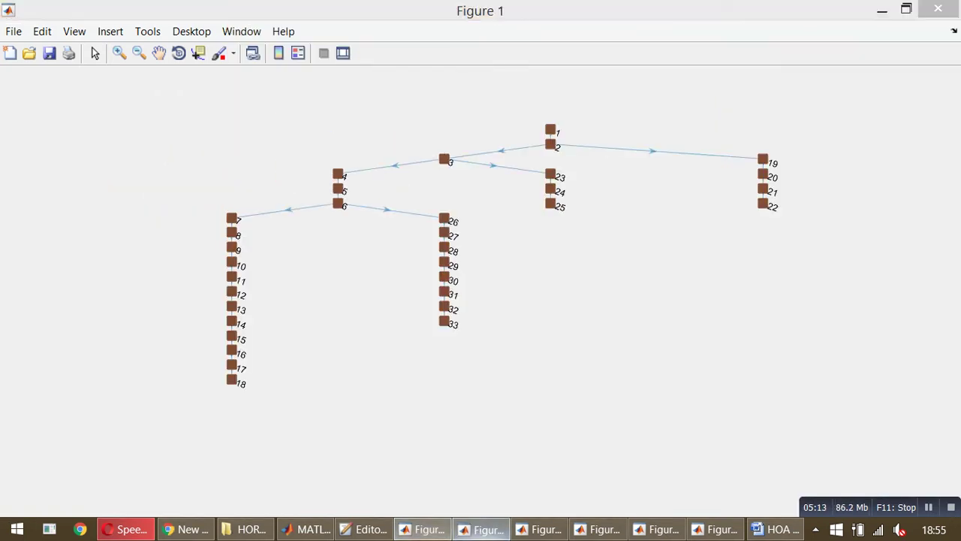
{"action": "key", "text": "alt+Tab"}
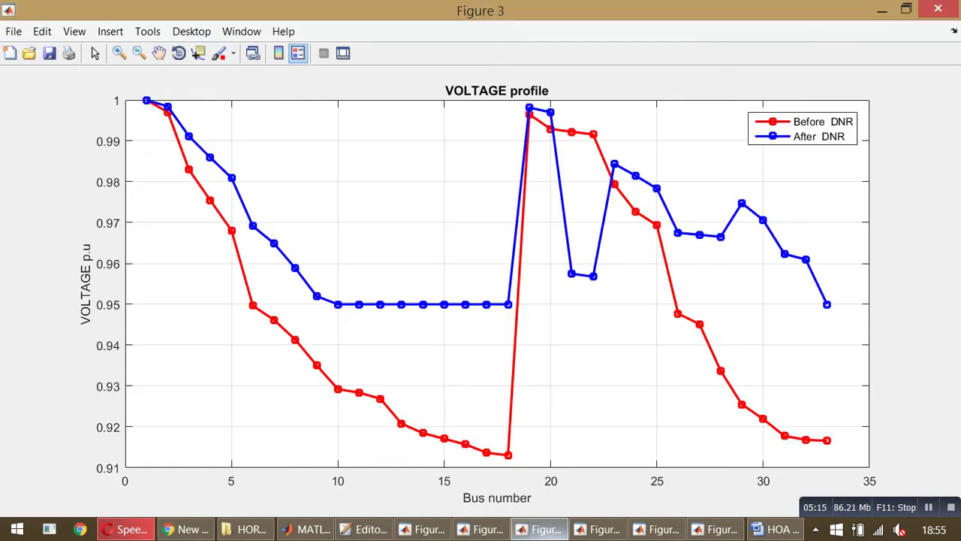
{"action": "key", "text": "alt+Tab"}
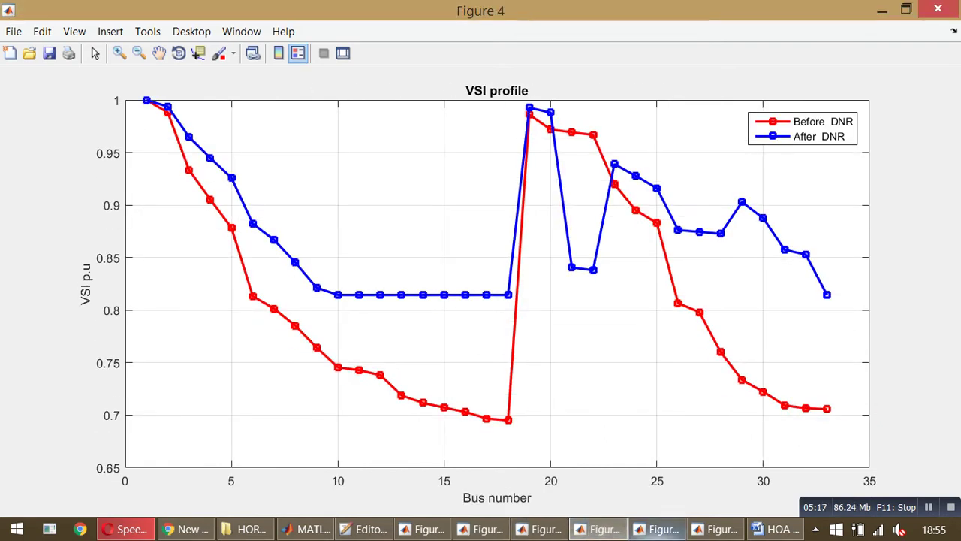
{"action": "key", "text": "alt+Tab"}
{"action": "key", "text": "alt+Tab"}
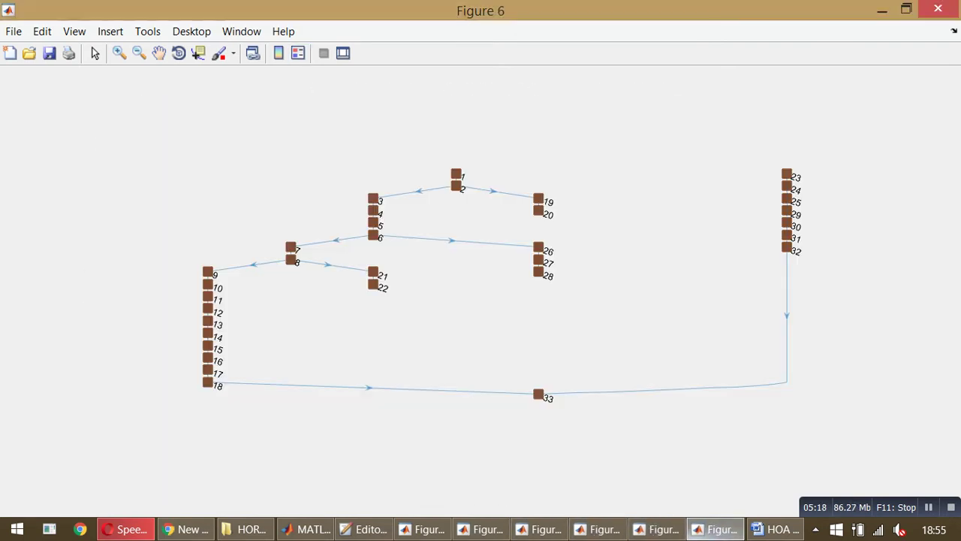
{"action": "key", "text": "alt+Tab"}
{"action": "key", "text": "super+Down"}
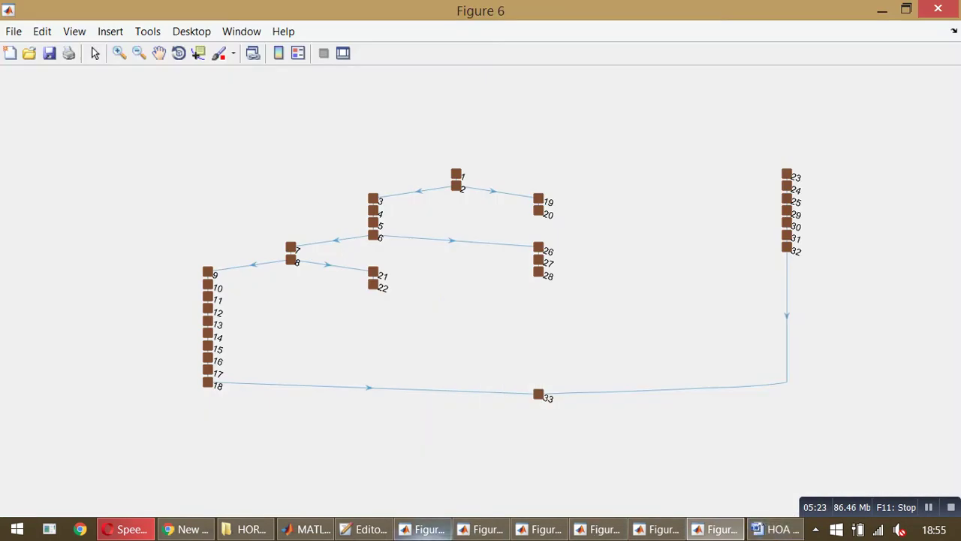
Set no_of_int_pop to 50 and no_of_iter to 30 in final_run_hoa.m, save the script and rerun it.
{"action": "key", "text": "alt+Tab"}
{"action": "key", "text": "alt+Tab"}
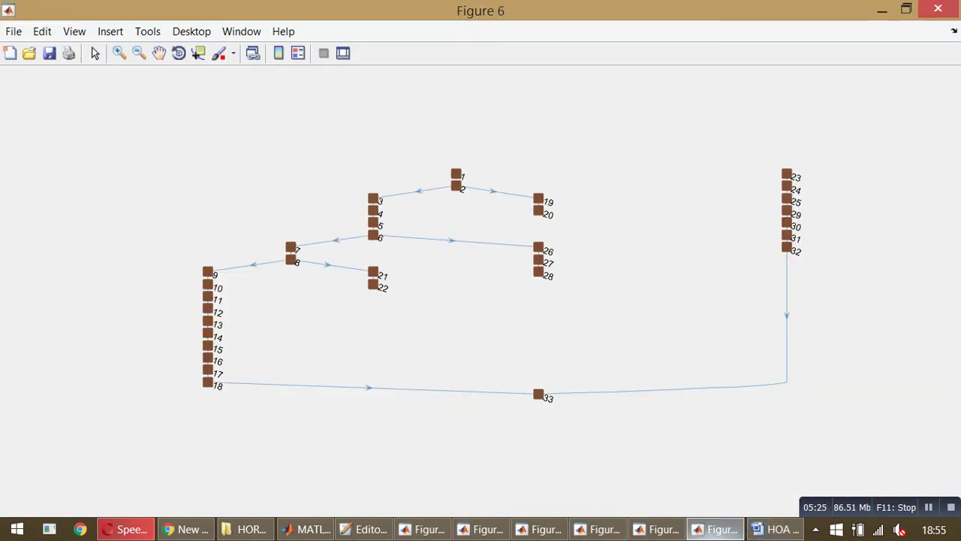
{"action": "left_click", "coordinate": [371, 529]}
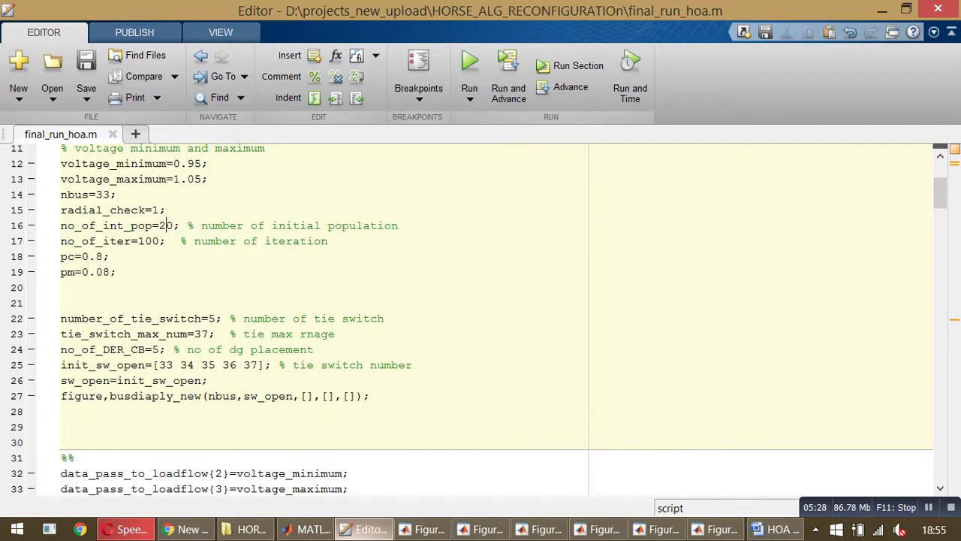
{"action": "key", "text": "BackSpace"}
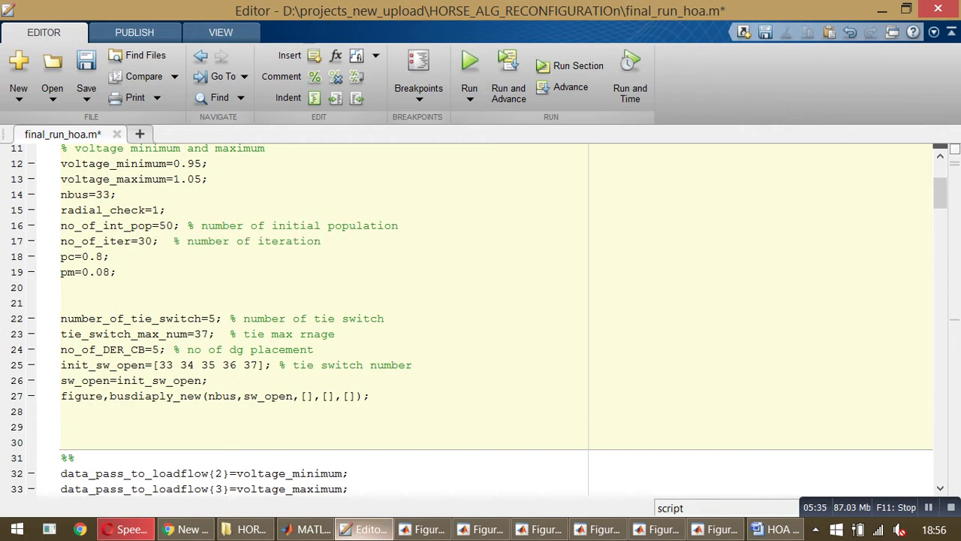
{"action": "key", "text": "ctrl+s"}
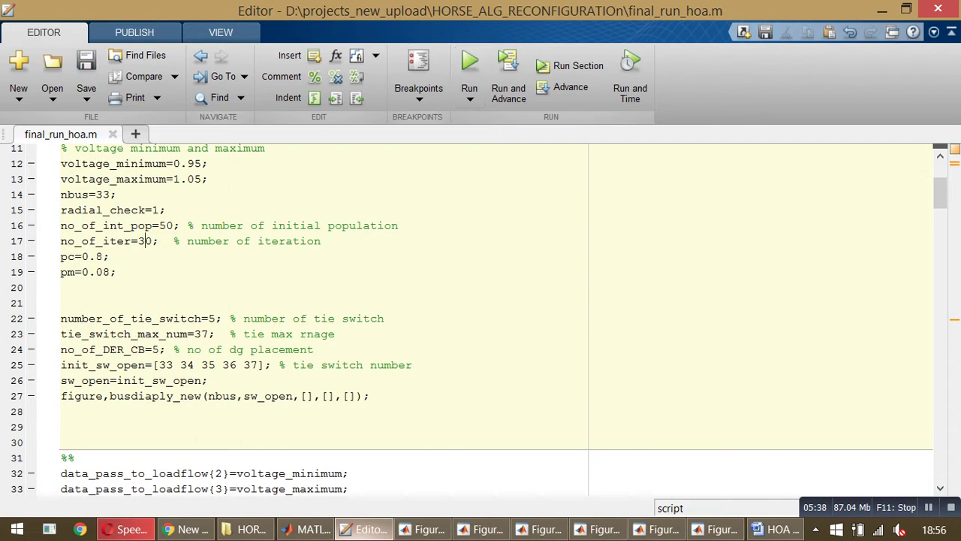
{"action": "key", "text": "F5"}
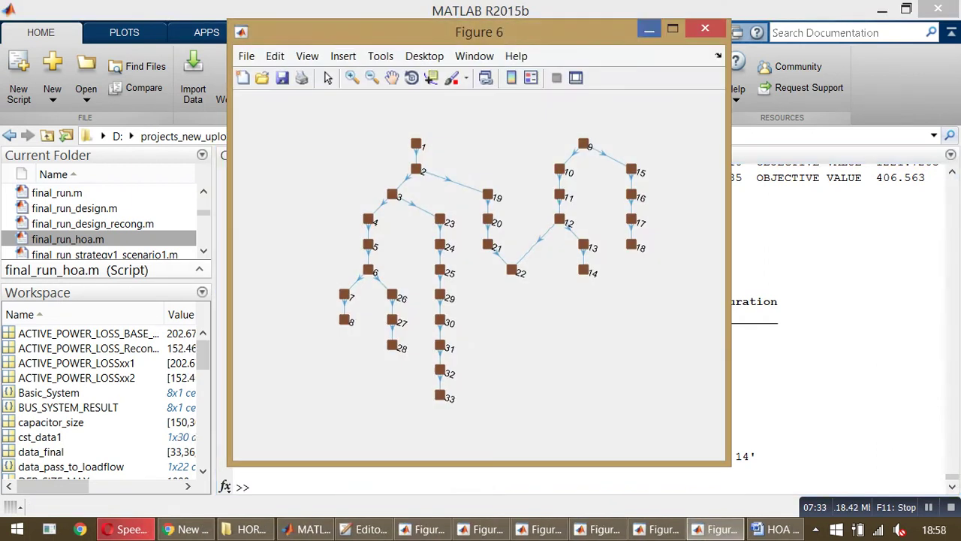
Enlarge and review the new run's reconfigured network diagram, power loss chart, VSI profile and voltage profile.
{"action": "left_click", "coordinate": [673, 29]}
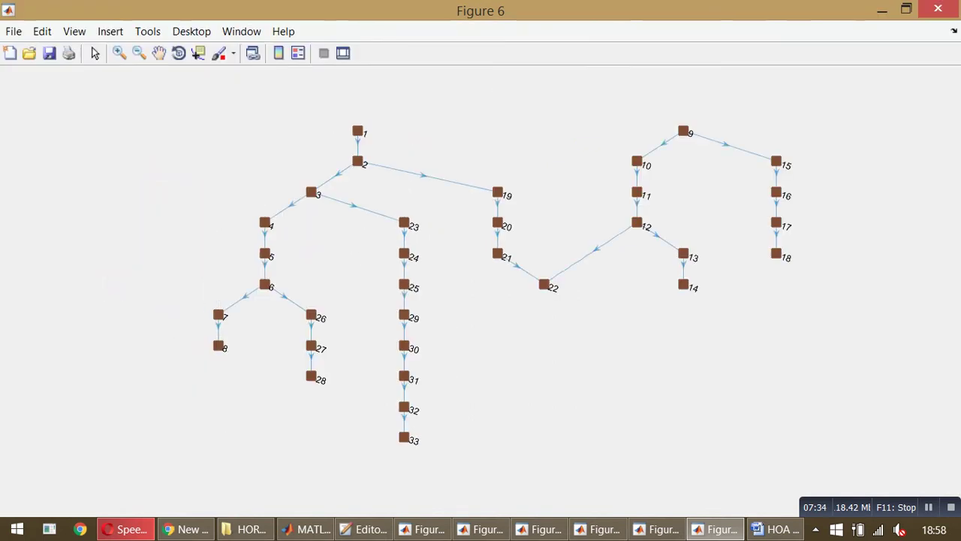
{"action": "key", "text": "alt+Tab"}
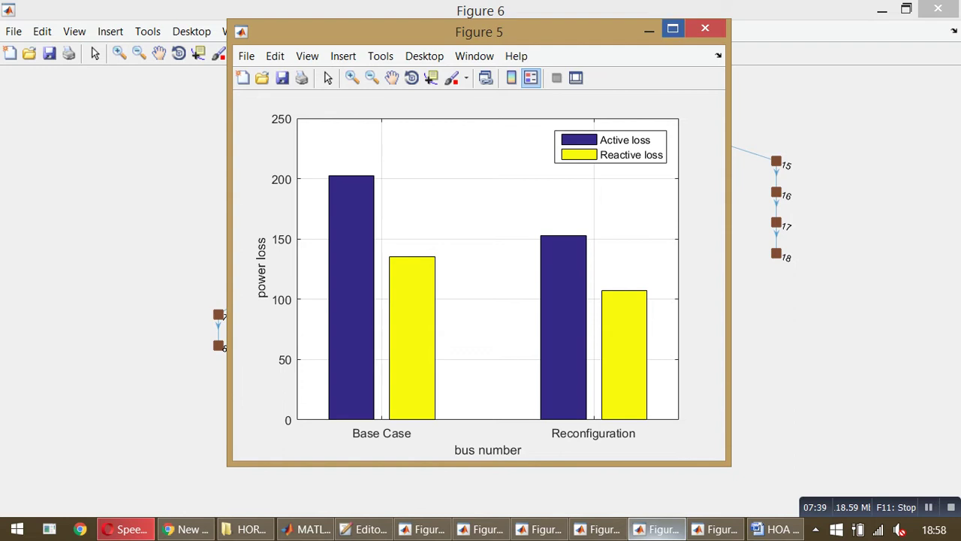
{"action": "left_click", "coordinate": [672, 28]}
{"action": "key", "text": "alt+Tab"}
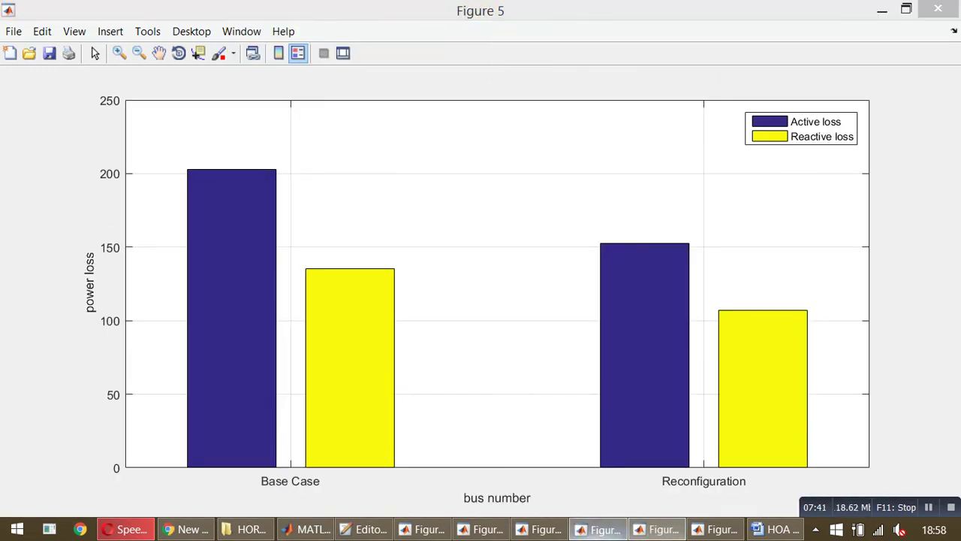
{"action": "left_click", "coordinate": [672, 29]}
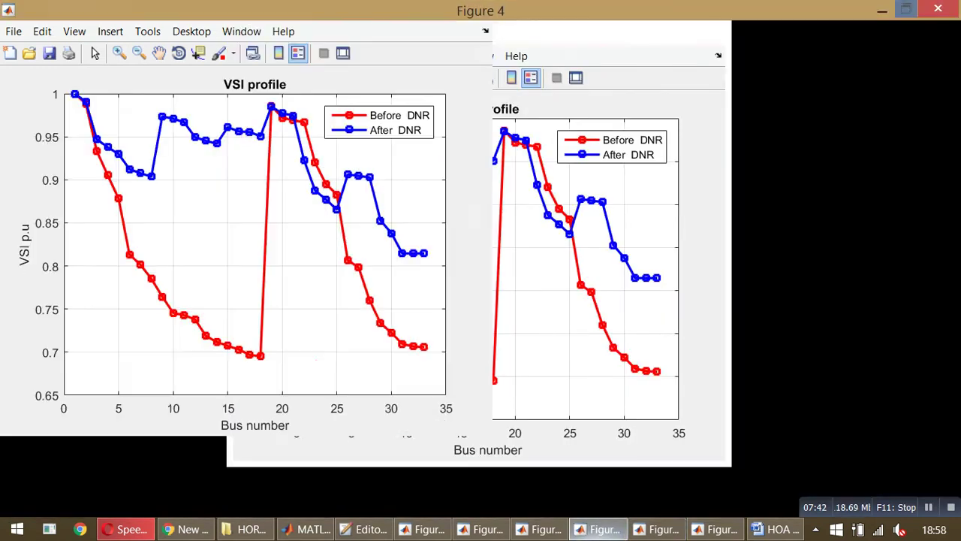
{"action": "key", "text": "alt+Tab"}
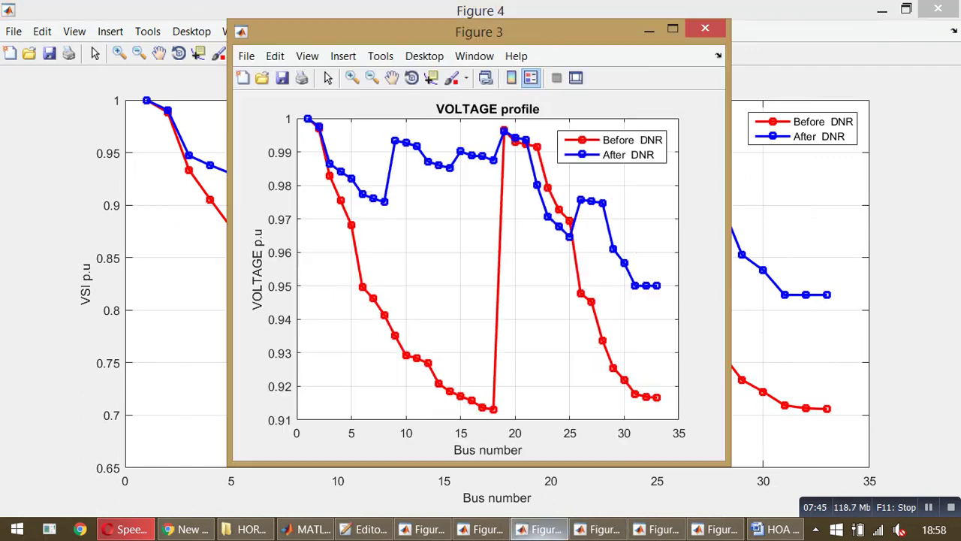
{"action": "left_click", "coordinate": [672, 28]}
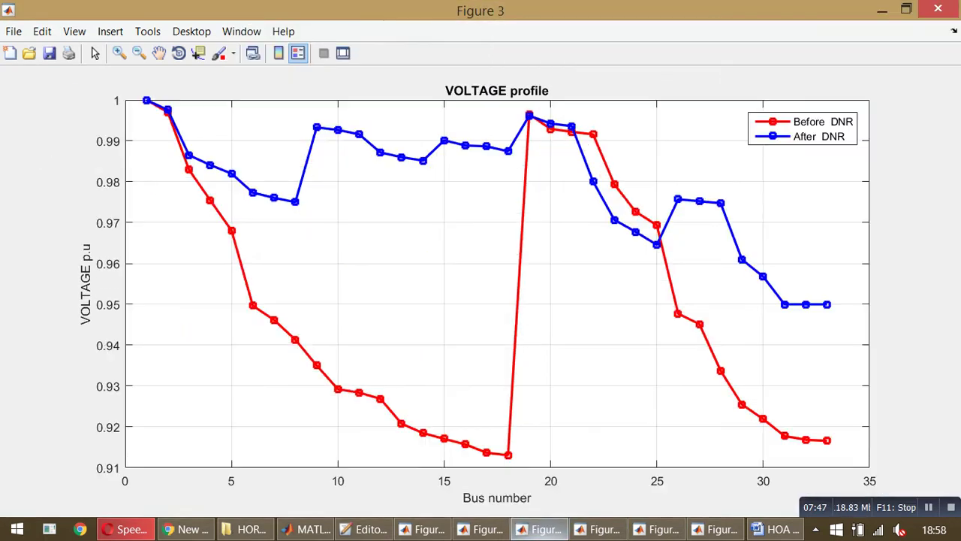
Enlarge and review the horse optimization convergence graph and the base network diagram.
{"action": "key", "text": "alt+Tab"}
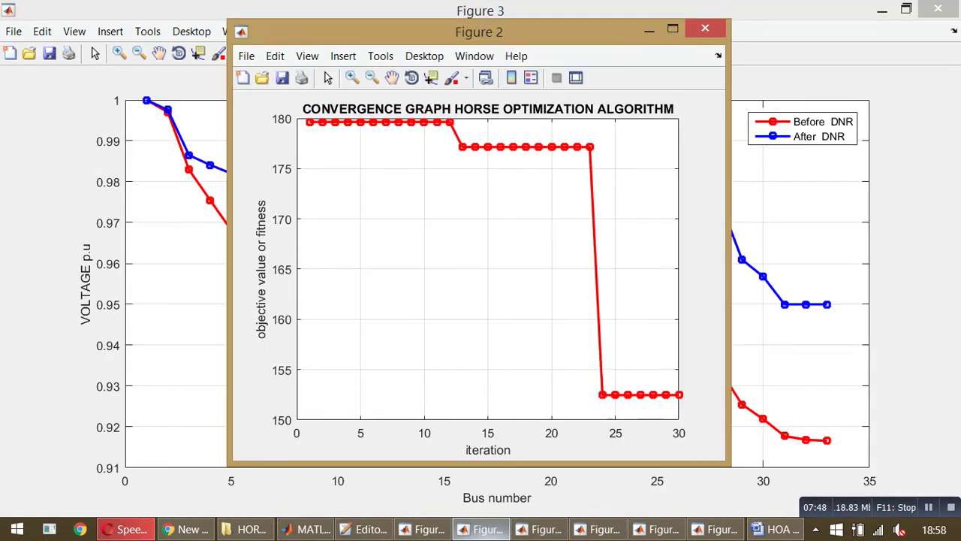
{"action": "left_click", "coordinate": [672, 28]}
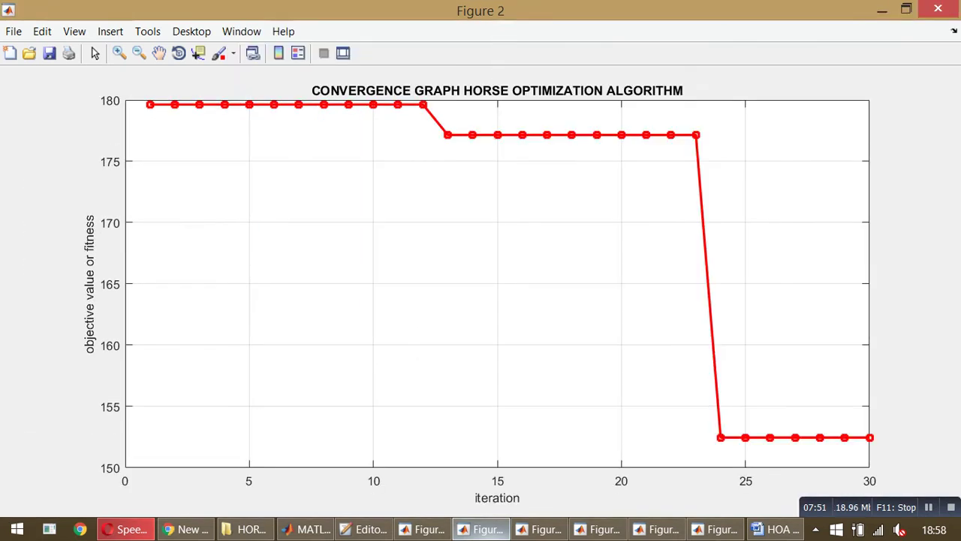
{"action": "key", "text": "alt+Tab"}
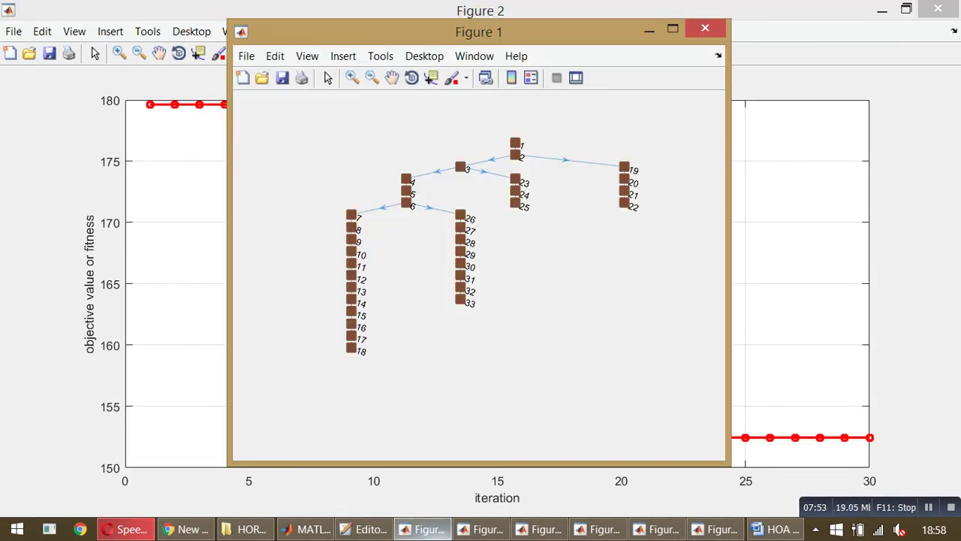
{"action": "left_click", "coordinate": [673, 29]}
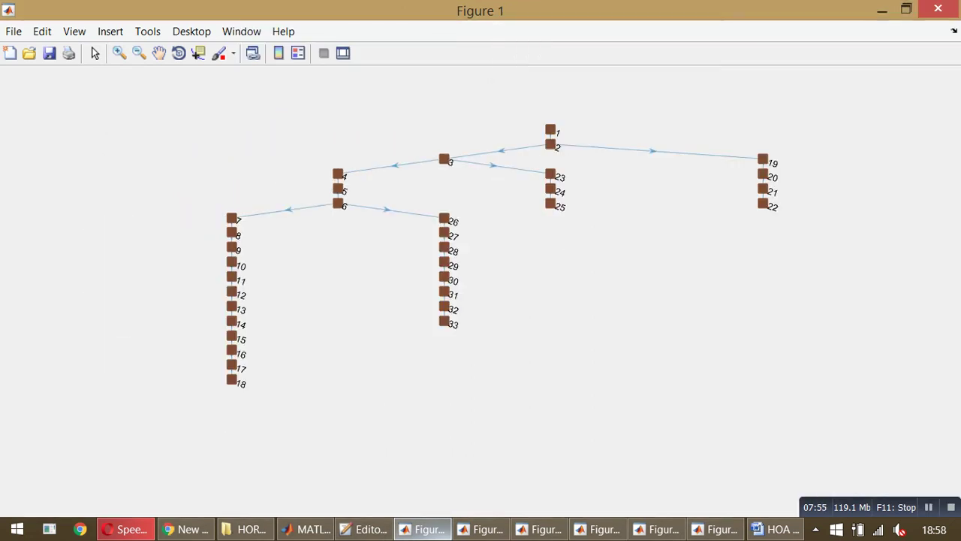
Return to final_run_hoa.m and look through its DER size, voltage limit, population, iteration and tie switch parameters.
{"action": "key", "text": "alt+Tab"}
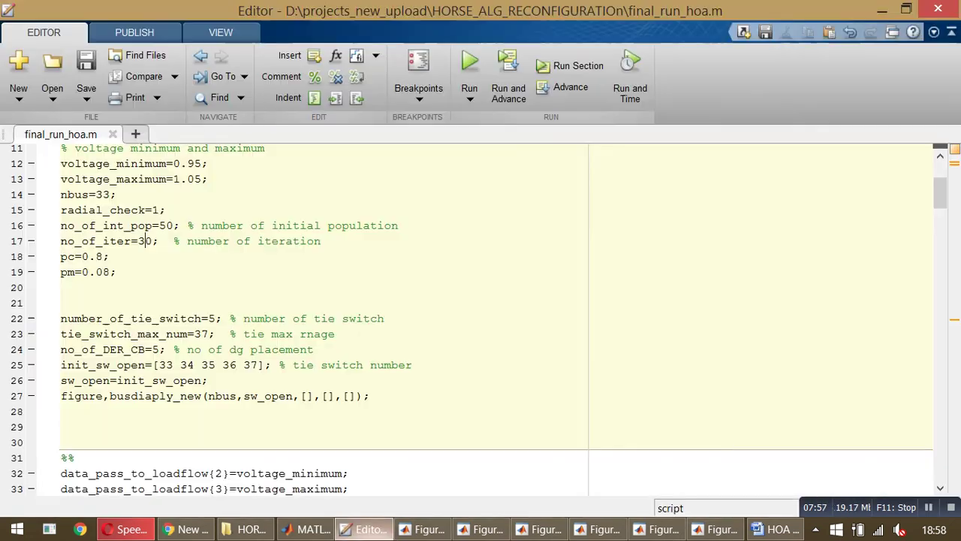
{"action": "left_click", "coordinate": [209, 380]}
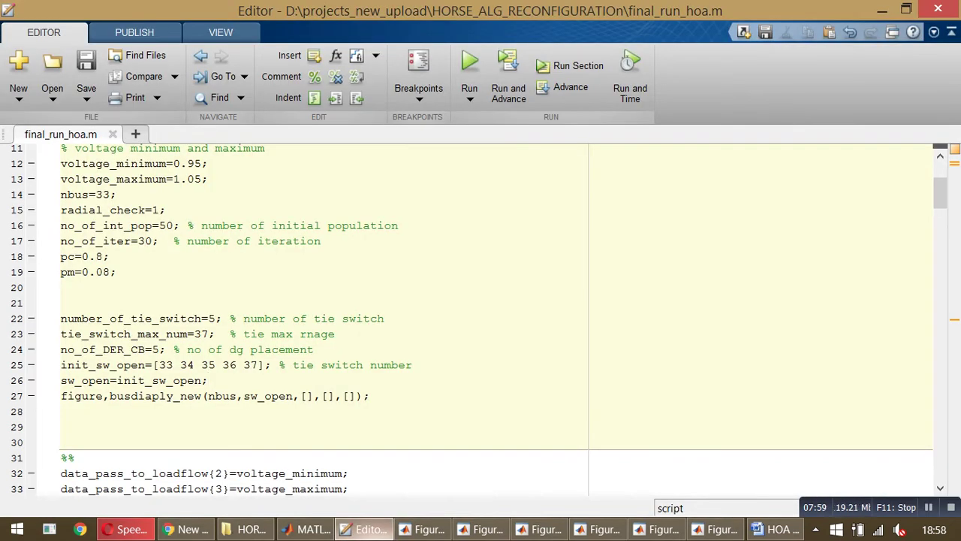
{"action": "key", "text": "Up"}
{"action": "key", "text": "Up"}
{"action": "key", "text": "Up"}
{"action": "key", "text": "Up"}
{"action": "key", "text": "Up"}
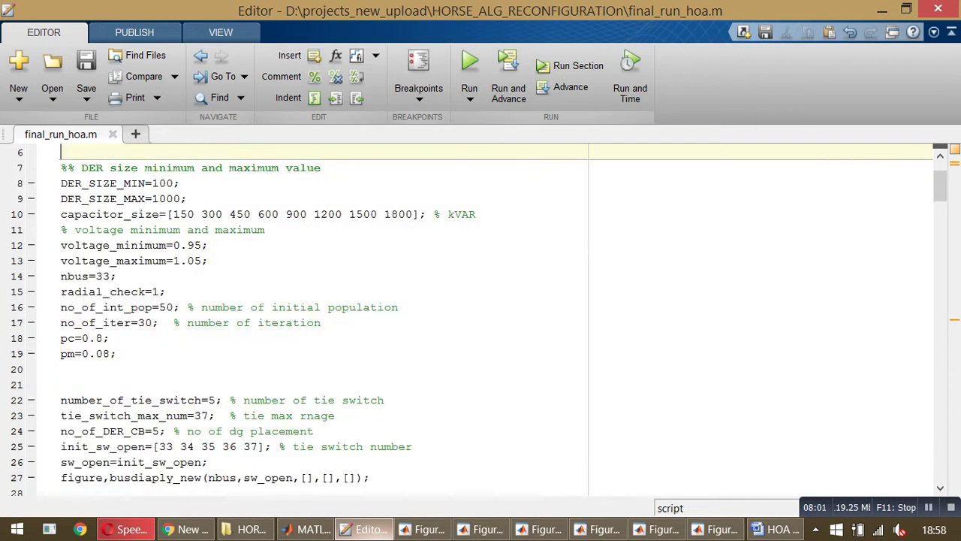
{"action": "key", "text": "Down"}
{"action": "key", "text": "Down"}
{"action": "key", "text": "Down"}
{"action": "key", "text": "Down"}
{"action": "key", "text": "Down"}
{"action": "key", "text": "Down"}
{"action": "key", "text": "Down"}
{"action": "key", "text": "Down"}
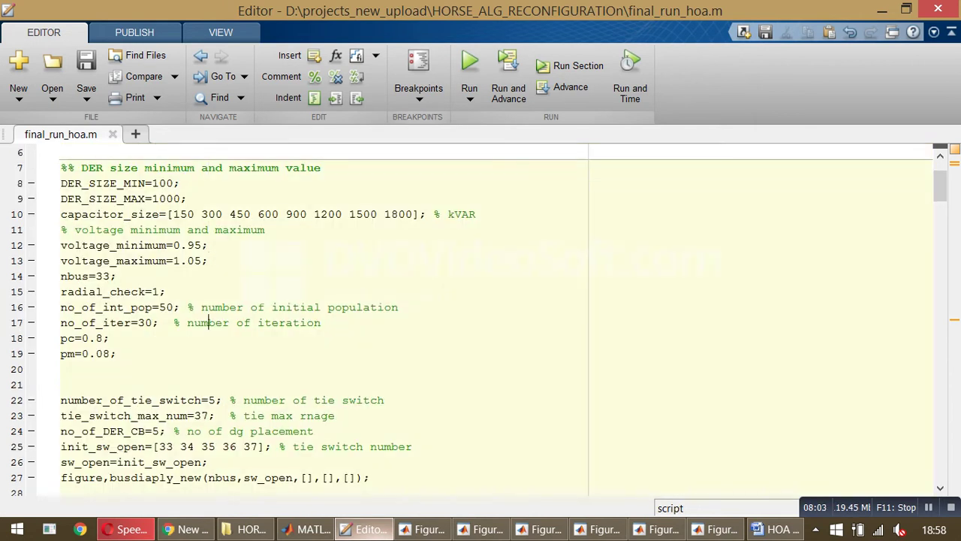
{"action": "key", "text": "Up"}
{"action": "key", "text": "Down"}
{"action": "key", "text": "Down"}
{"action": "key", "text": "Down"}
{"action": "key", "text": "Down"}
{"action": "key", "text": "Down"}
{"action": "key", "text": "Down"}
{"action": "key", "text": "Down"}
{"action": "key", "text": "Down"}
{"action": "key", "text": "Down"}
Examine the Command Window's iteration log and reconfiguration result table, highlighting the 'Tie no' row.
{"action": "key", "text": "ctrl+0"}
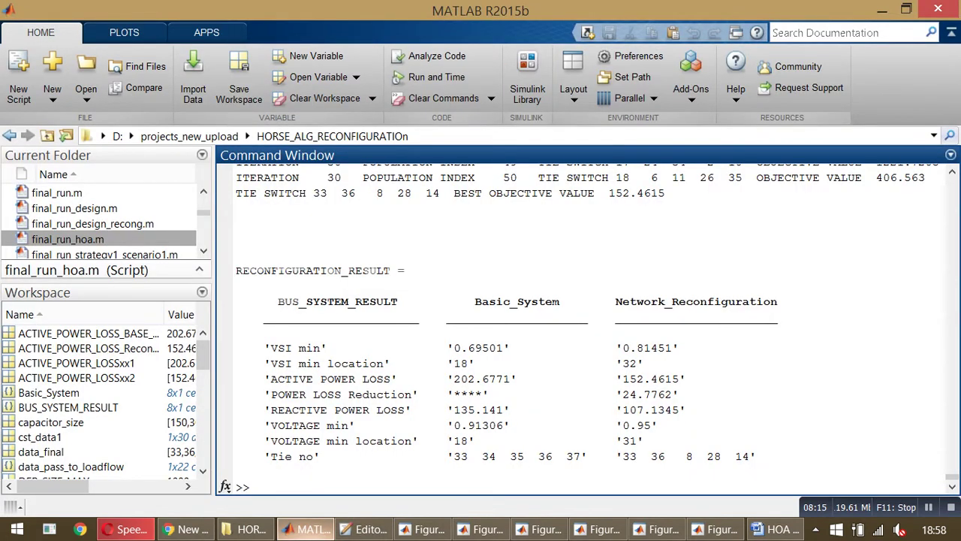
{"action": "scroll", "coordinate": [586, 323], "scroll_direction": "up", "scroll_amount": 10}
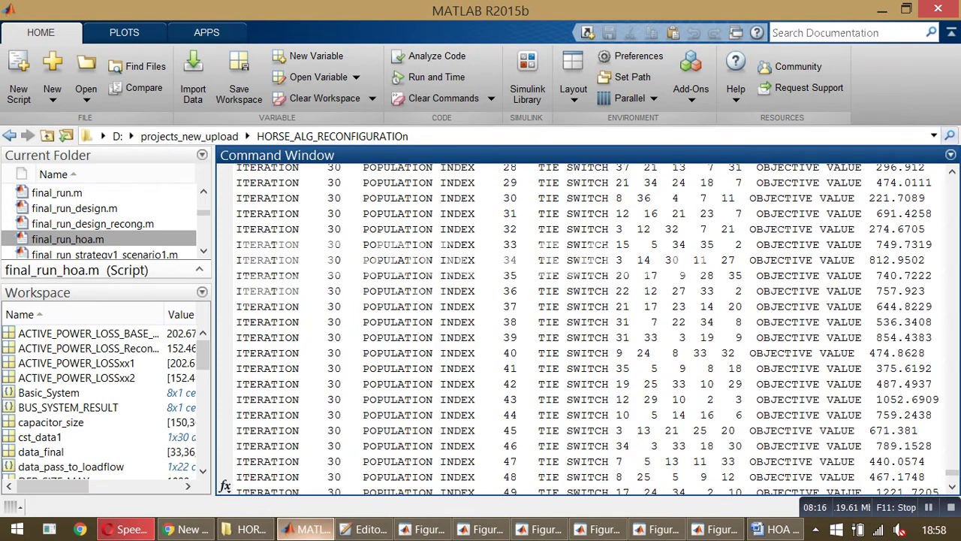
{"action": "scroll", "coordinate": [586, 323], "scroll_direction": "up", "scroll_amount": 14}
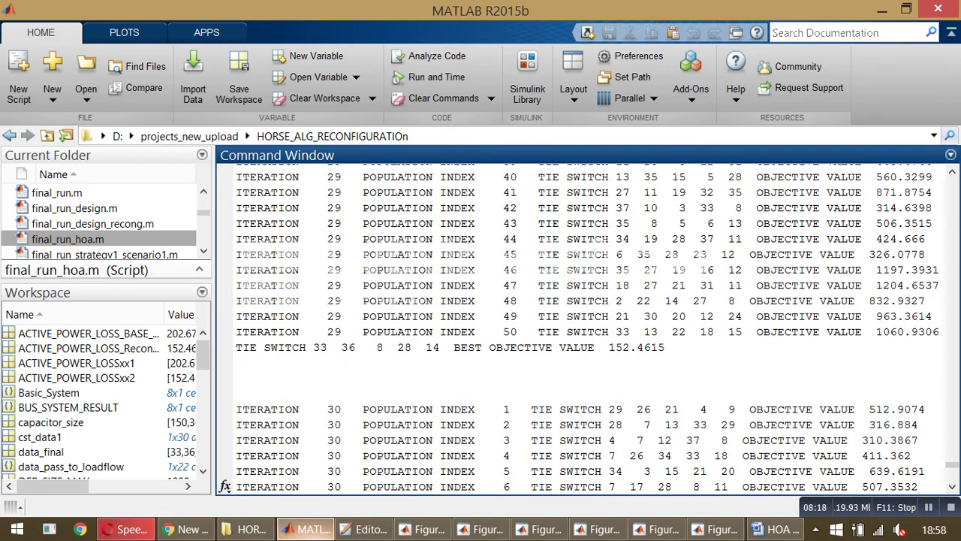
{"action": "scroll", "coordinate": [586, 323], "scroll_direction": "up", "scroll_amount": 7}
{"action": "mouse_move", "coordinate": [952, 461]}
{"action": "left_mouse_down"}
{"action": "mouse_move", "coordinate": [953, 182]}
{"action": "mouse_move", "coordinate": [952, 476]}
{"action": "left_mouse_up"}
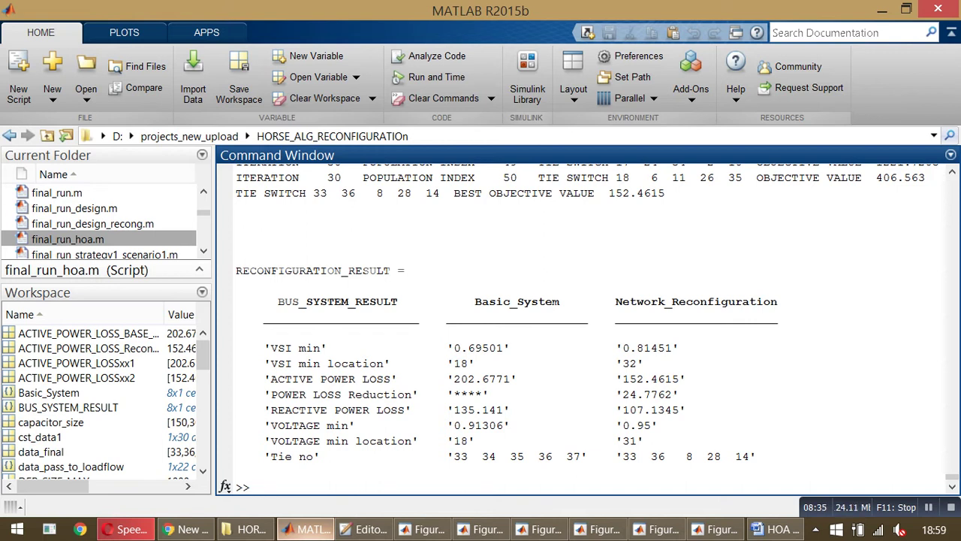
{"action": "left_click_drag", "start_coordinate": [264, 456], "coordinate": [257, 486]}
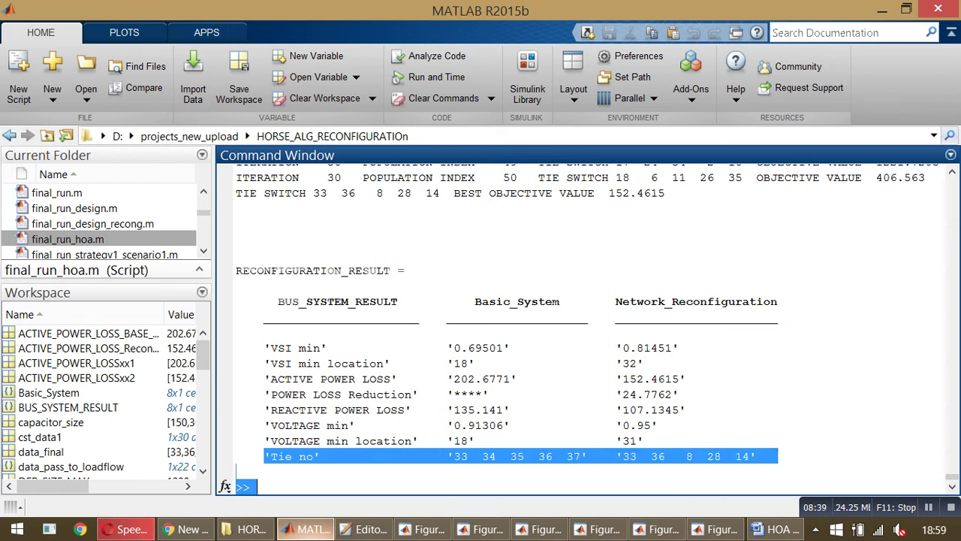